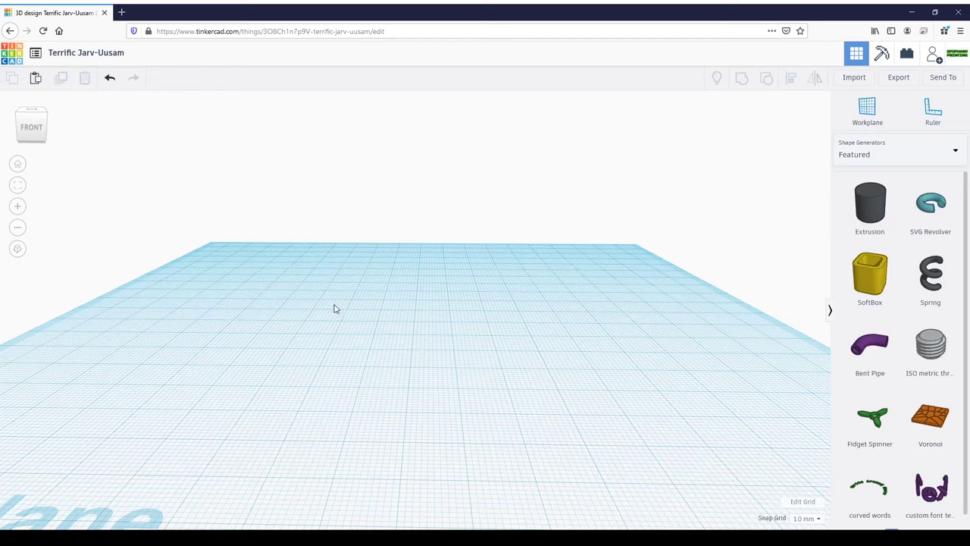
Step: Place an ISO metric thread (diameter 12, pitch 1.5, 5 rotations) at the workplane centre
click(913, 360)
click(425, 356)
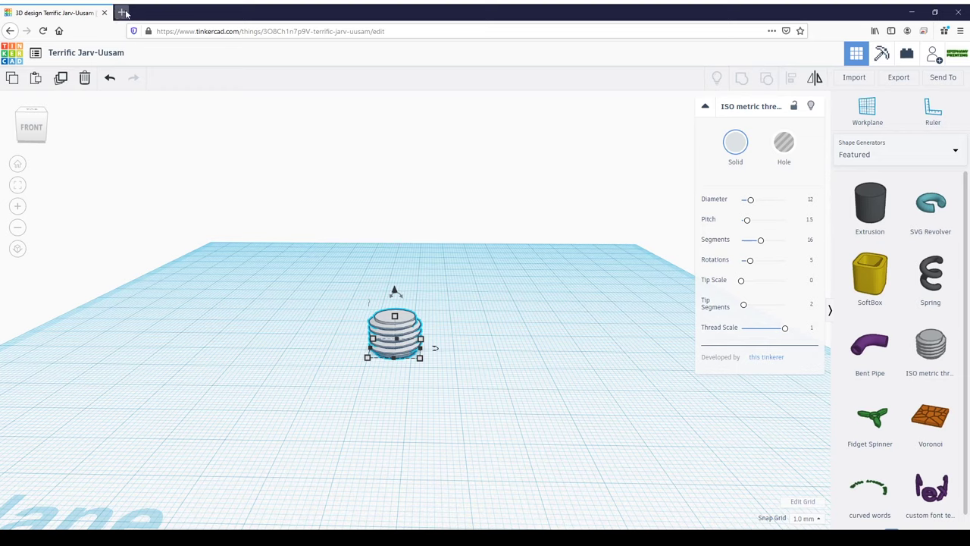
Step: Search Google for '1/4 npt dimensions', finding 18 threads per inch and a 0.540-inch diameter
click(123, 12)
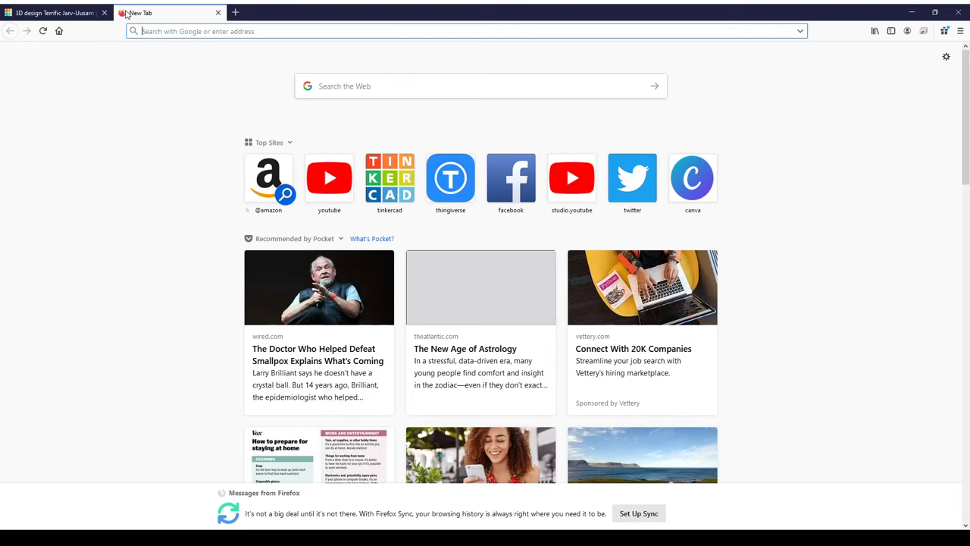
text(1/4 npt)
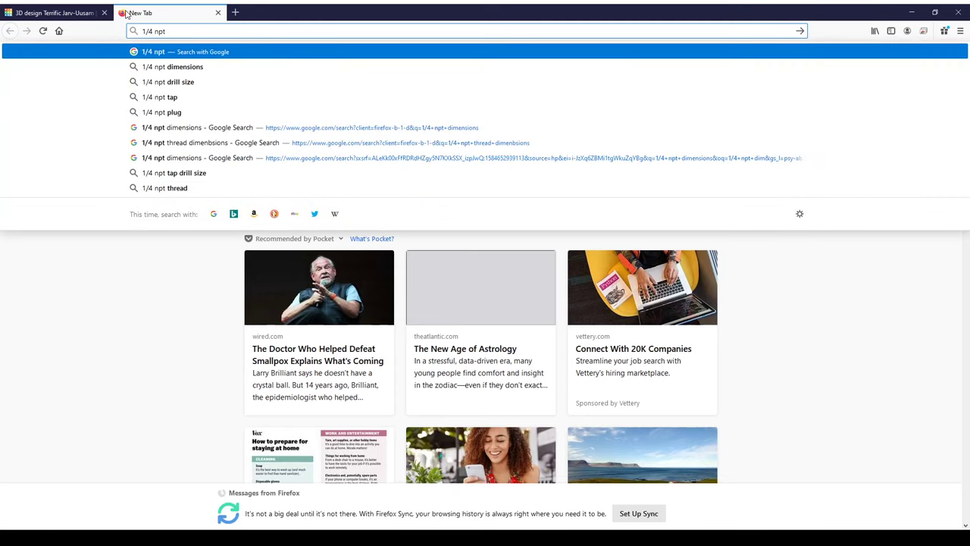
key(Down)
key(Return)
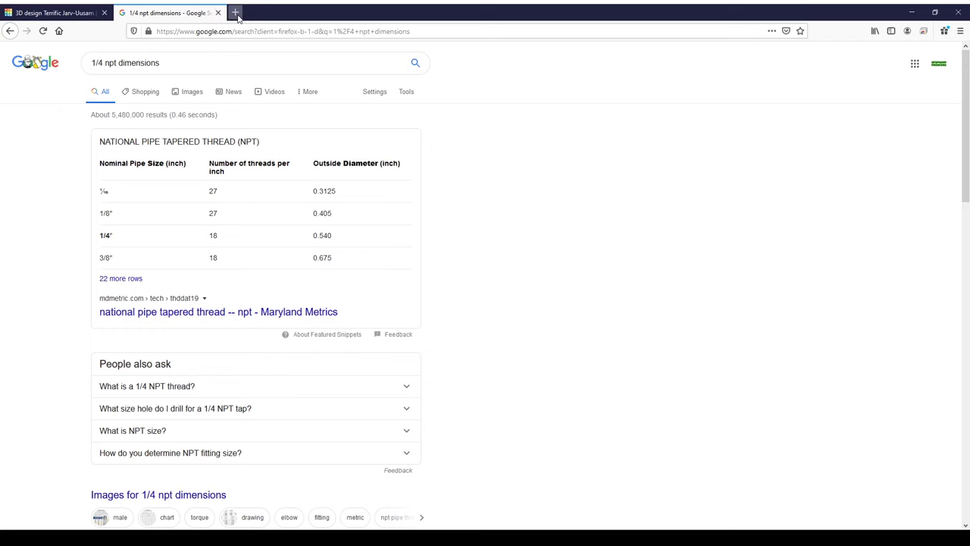
click(52, 12)
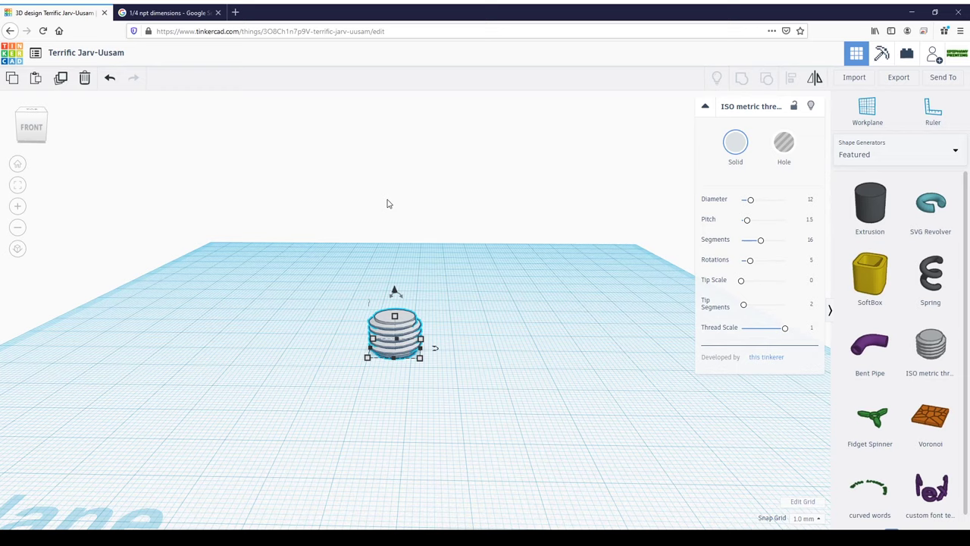
Step: Convert 0.54 inch to millimetres with Google's converter, getting 13.716 mm
click(235, 12)
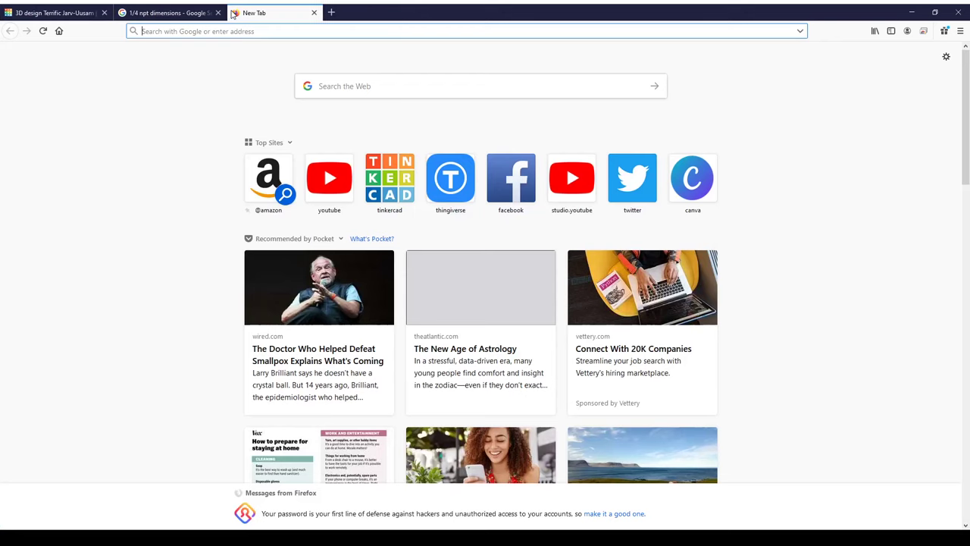
text(inch to mm)
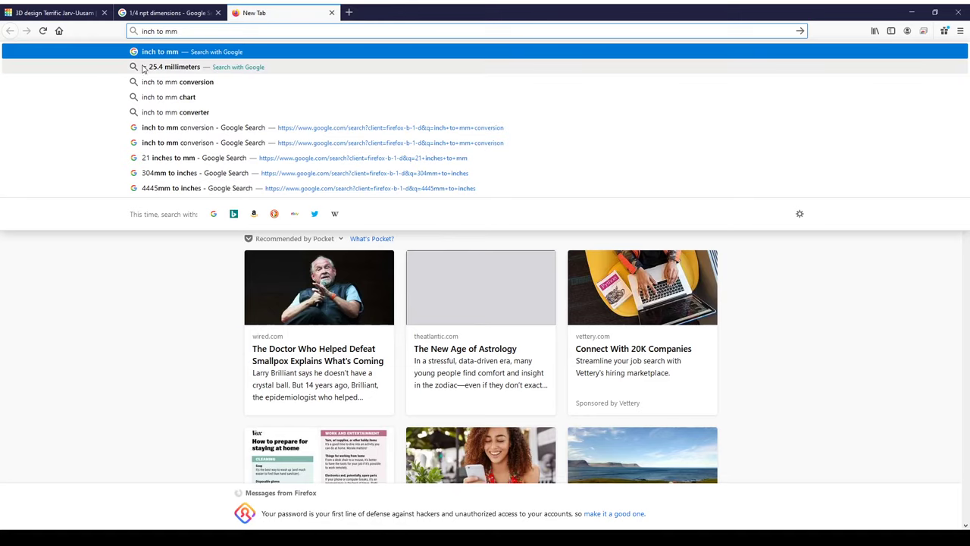
click(174, 80)
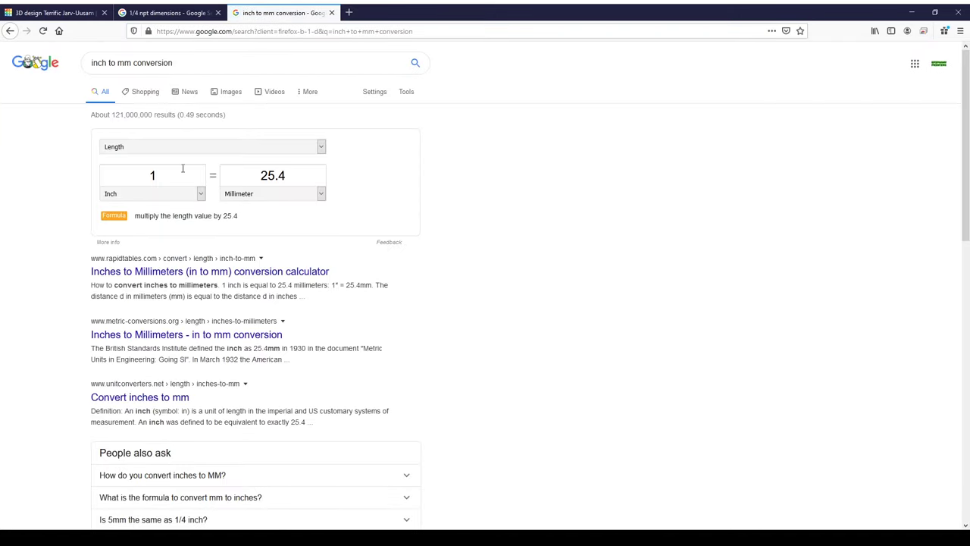
click(182, 168)
text(0.54)
key(ctrl+a)
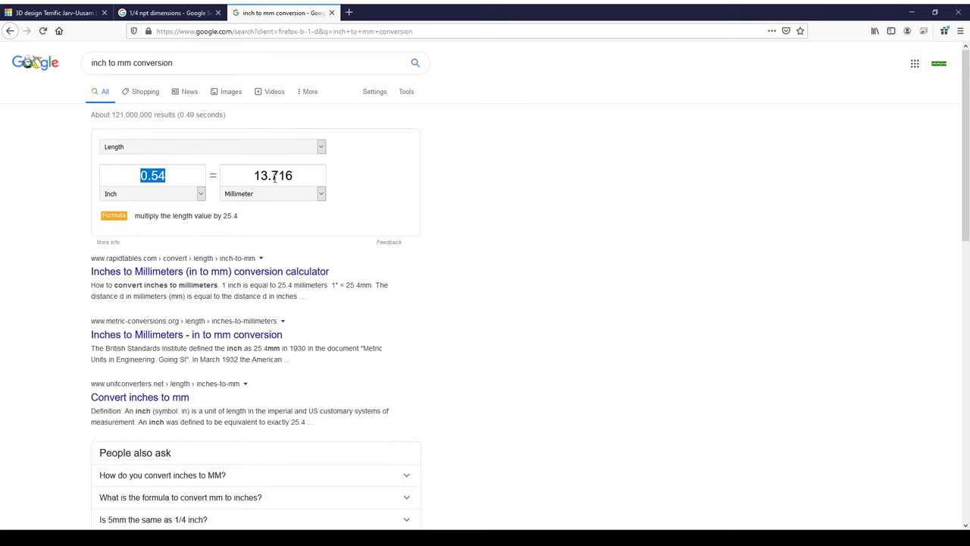
click(53, 13)
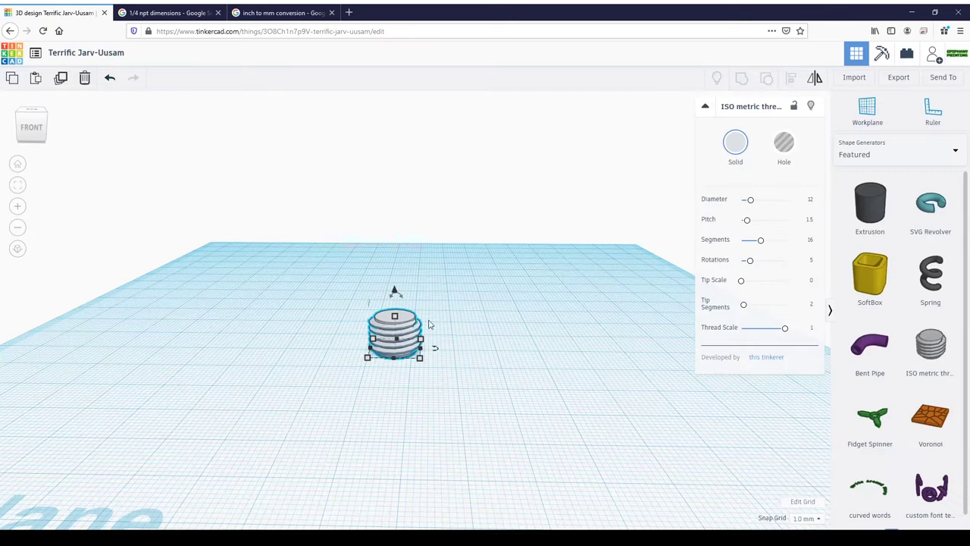
Step: Set the thread's Diameter to 13.72
click(811, 201)
text(13.72)
key(Return)
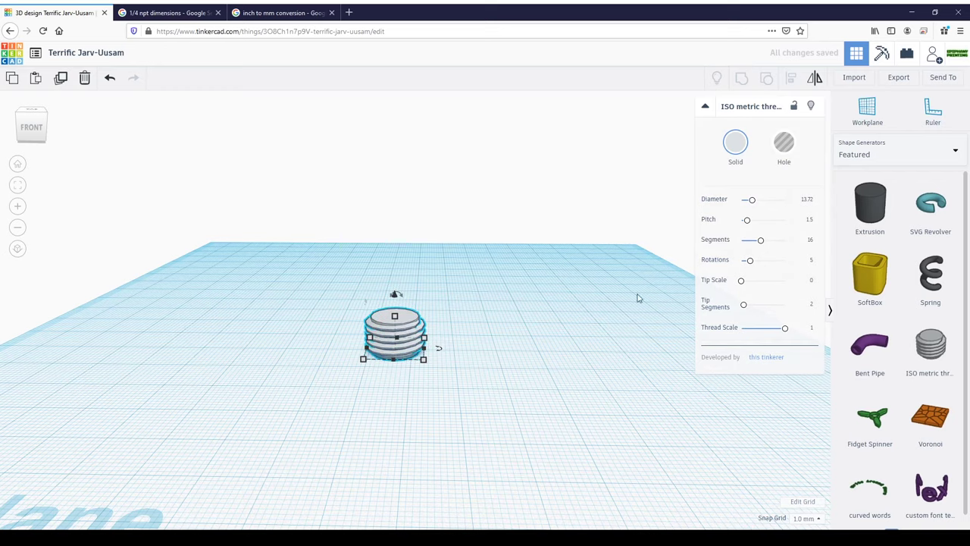
Step: Recheck the 18 threads-per-inch figure and give the thread 18 rotations
click(153, 12)
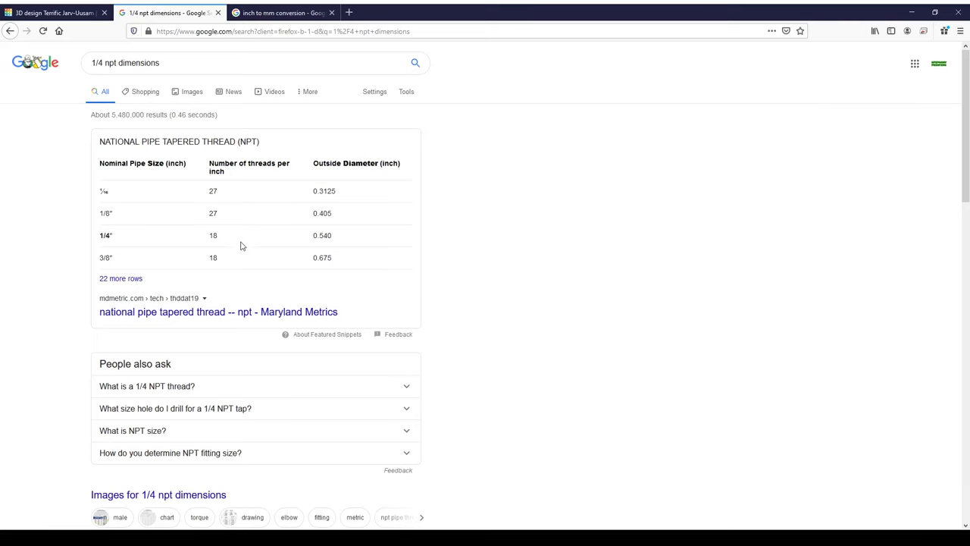
double_click(213, 235)
click(54, 12)
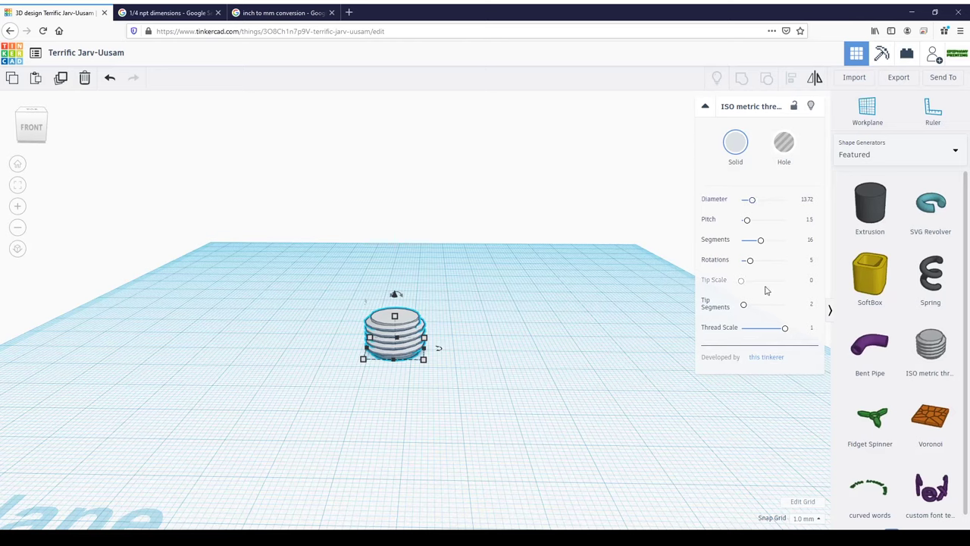
click(812, 262)
text(18)
key(Return)
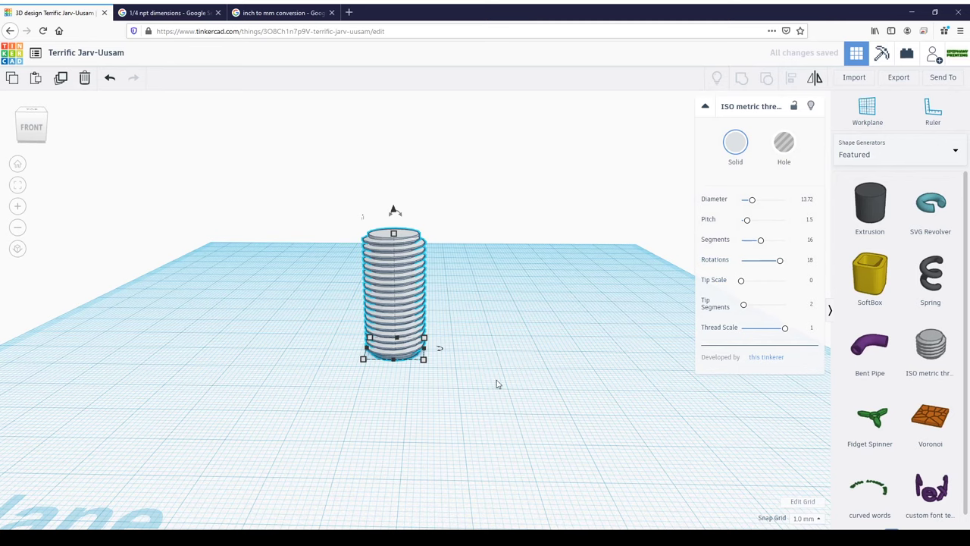
Step: Place the Ruler beside the thread and set its height to 25.40 mm
click(921, 117)
click(304, 378)
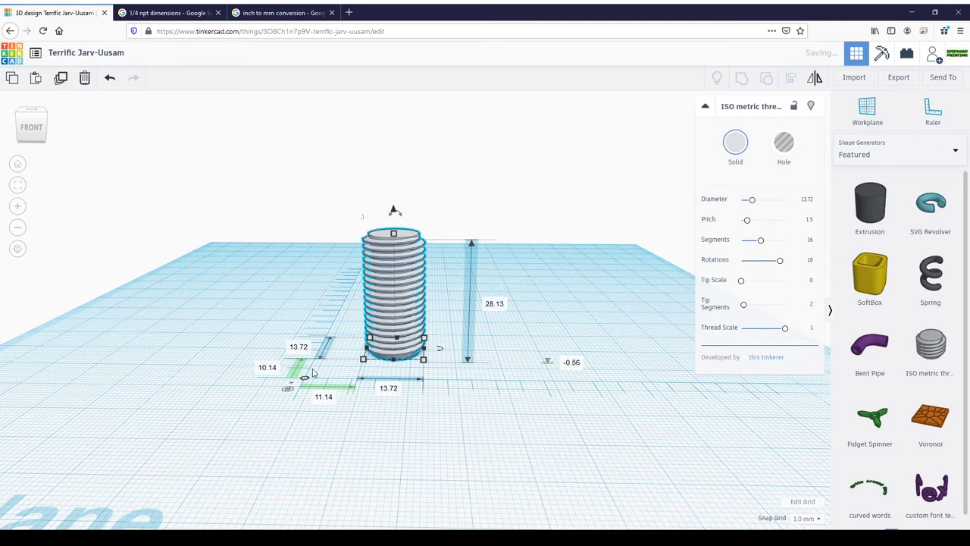
click(497, 305)
text(15.4)
key(Return)
text(26.4)
key(Return)
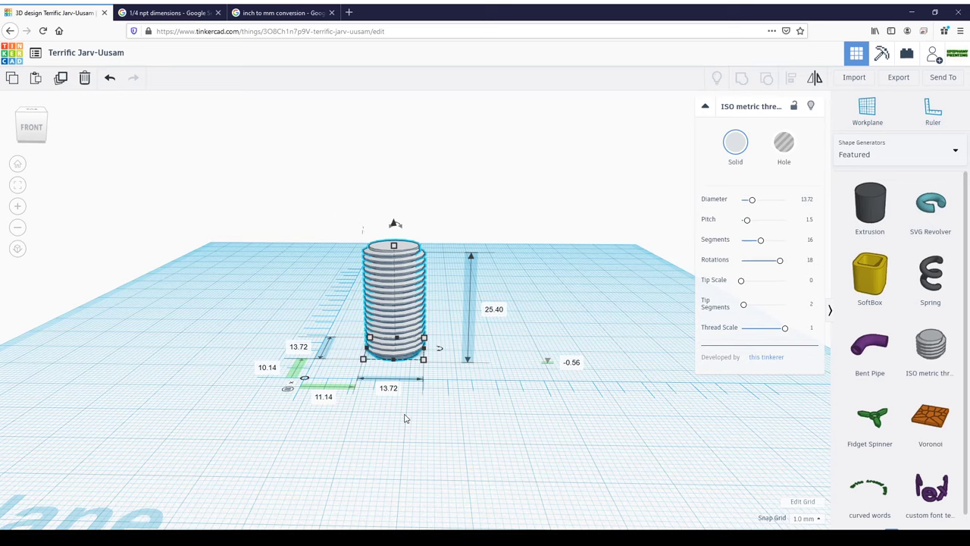
Step: Zoom in on the thread, keep Tip Scale at 0 and raise Tip Segments to 4
mouse_move(450, 404)
right_down()
mouse_move(495, 405)
mouse_move(455, 408)
right_up()
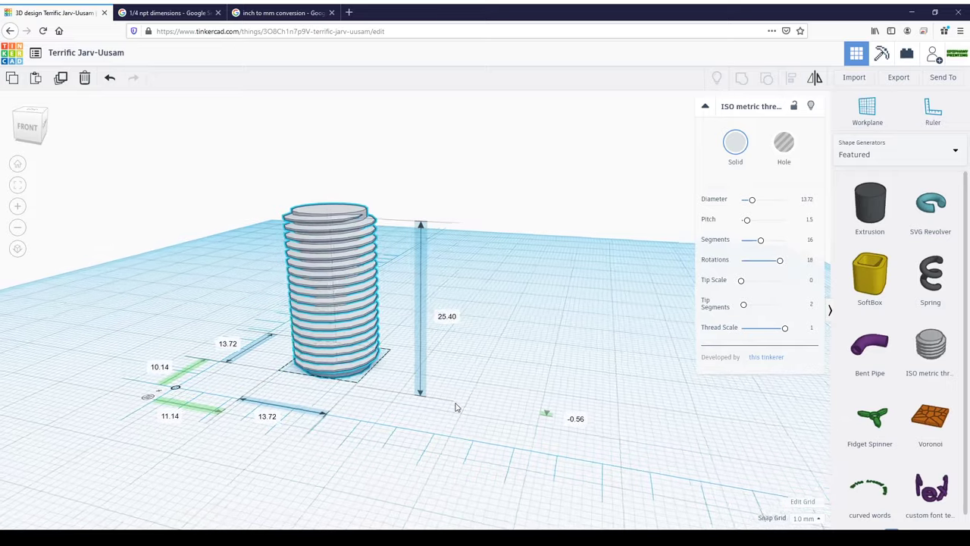
right_drag(377, 292, 431, 347)
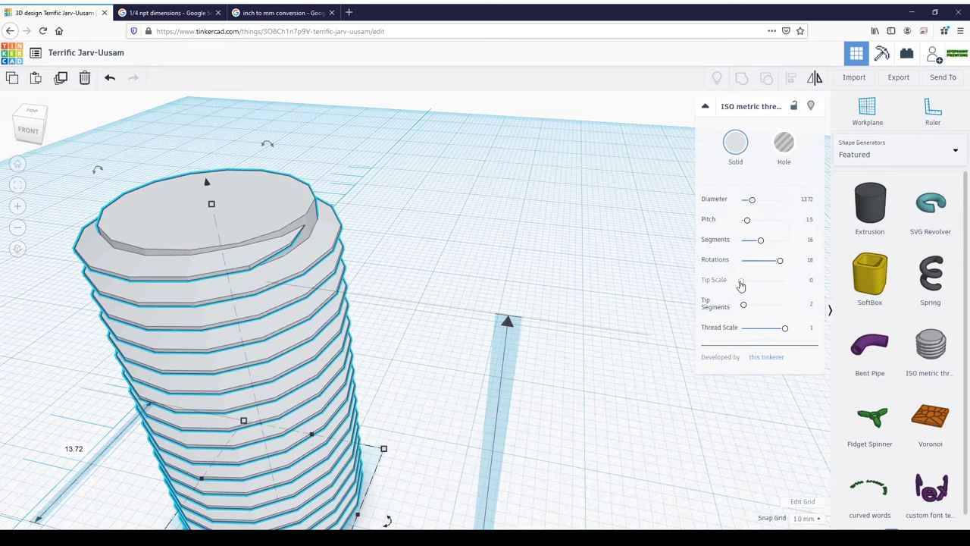
drag(741, 281, 796, 280)
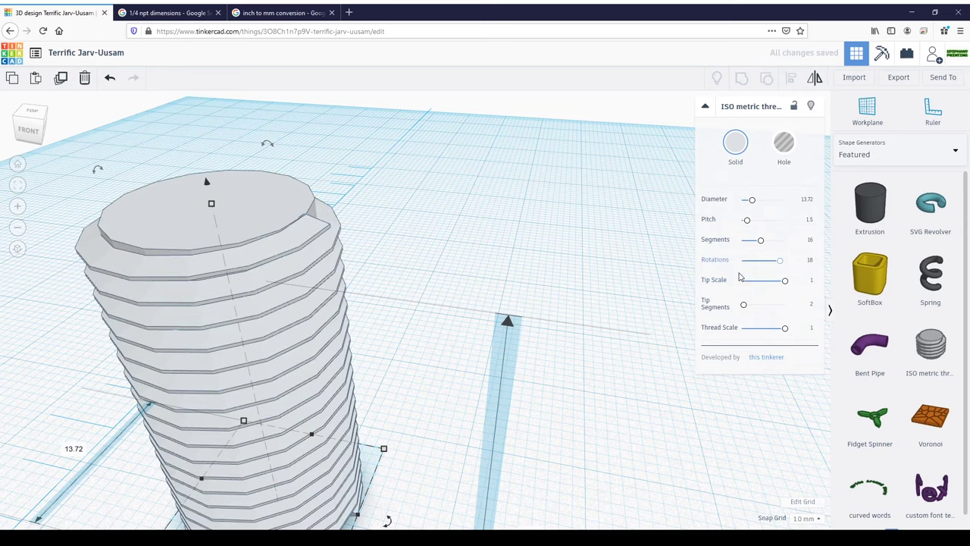
drag(783, 281, 689, 286)
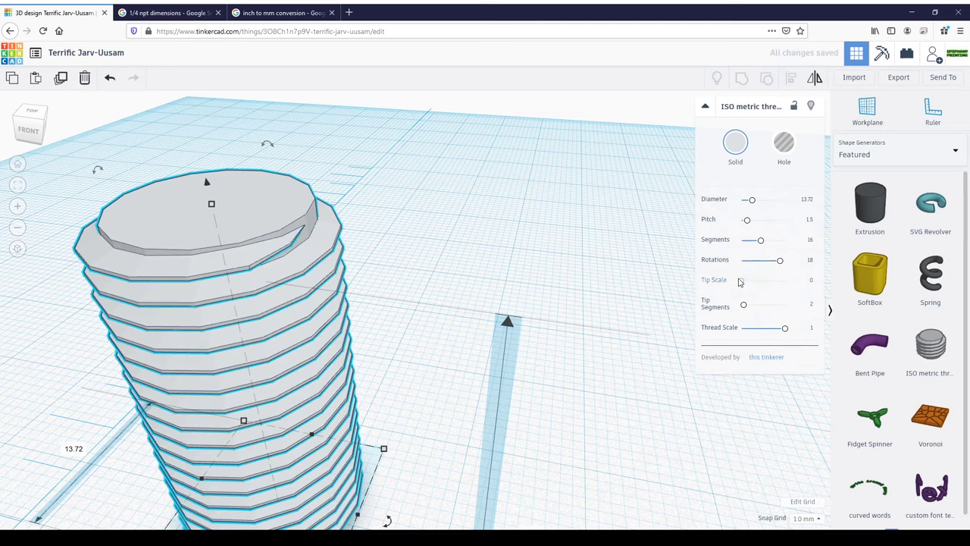
drag(746, 304, 752, 306)
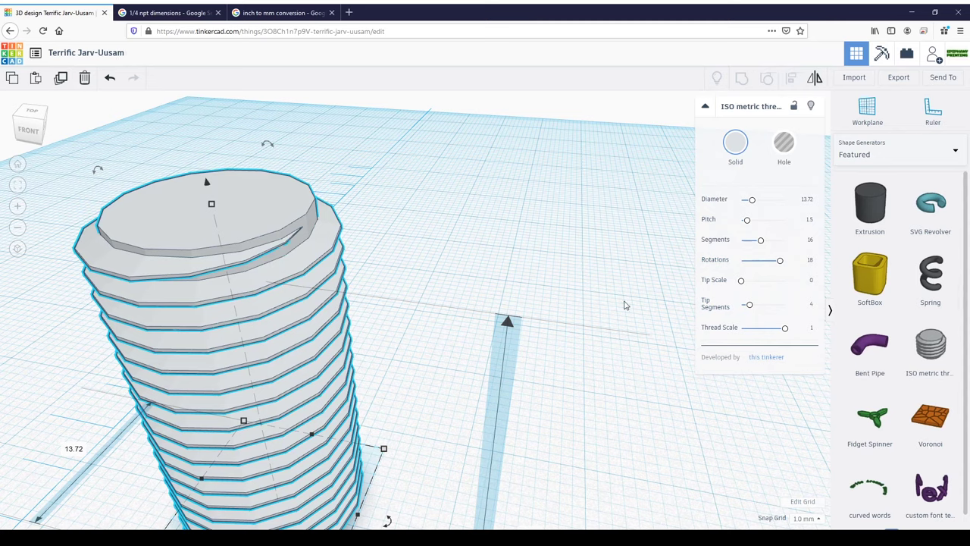
Step: Set the thread's Segments to 32 for a smoother profile and deselect it
drag(747, 240, 757, 240)
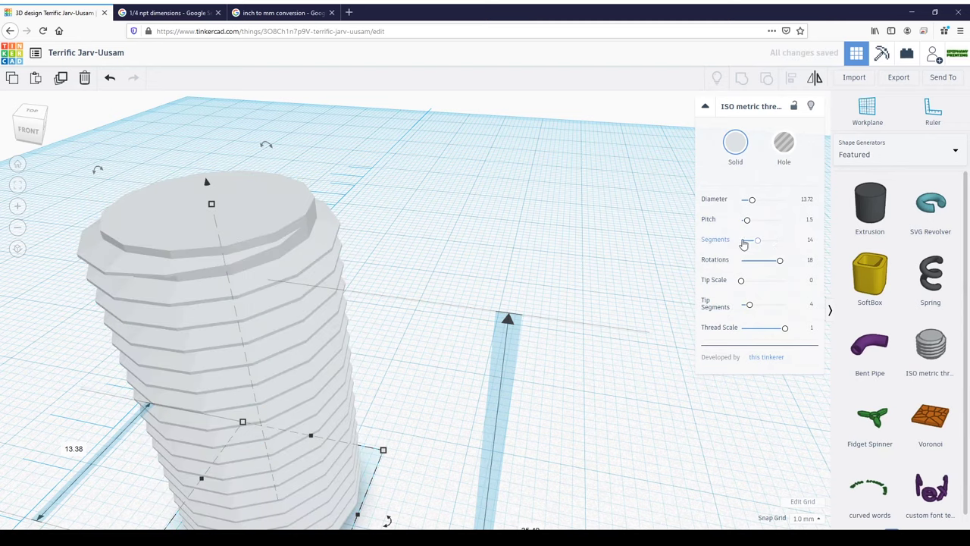
drag(758, 241, 783, 241)
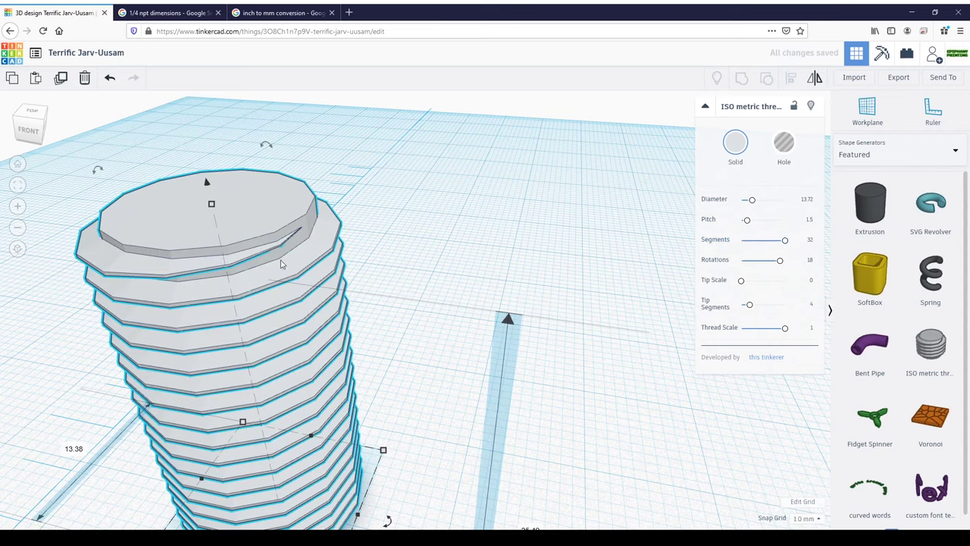
right_drag(202, 269, 325, 284)
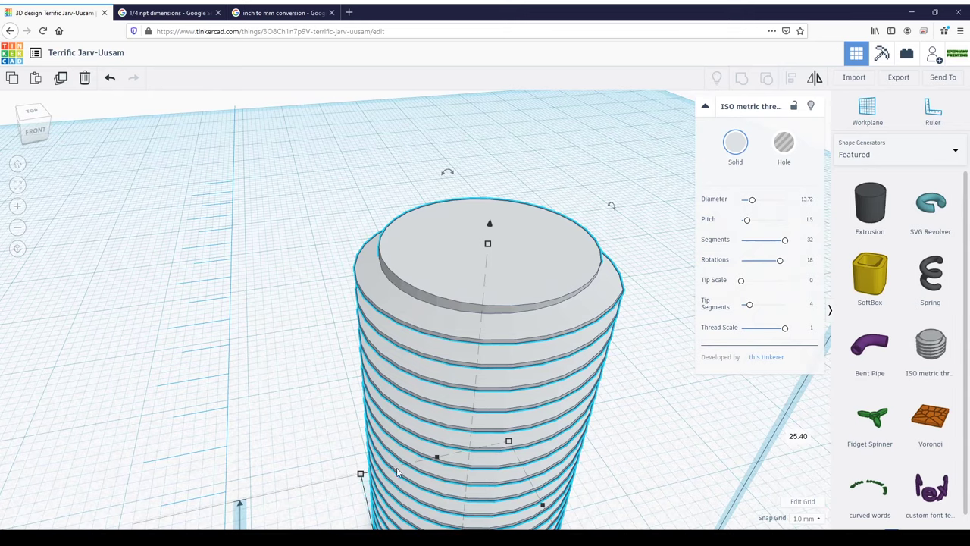
click(644, 222)
scroll(642, 351, down, 5)
Step: Drag an orange Cylinder from Basic Shapes onto the workplane beside the thread
right_drag(570, 359, 326, 198)
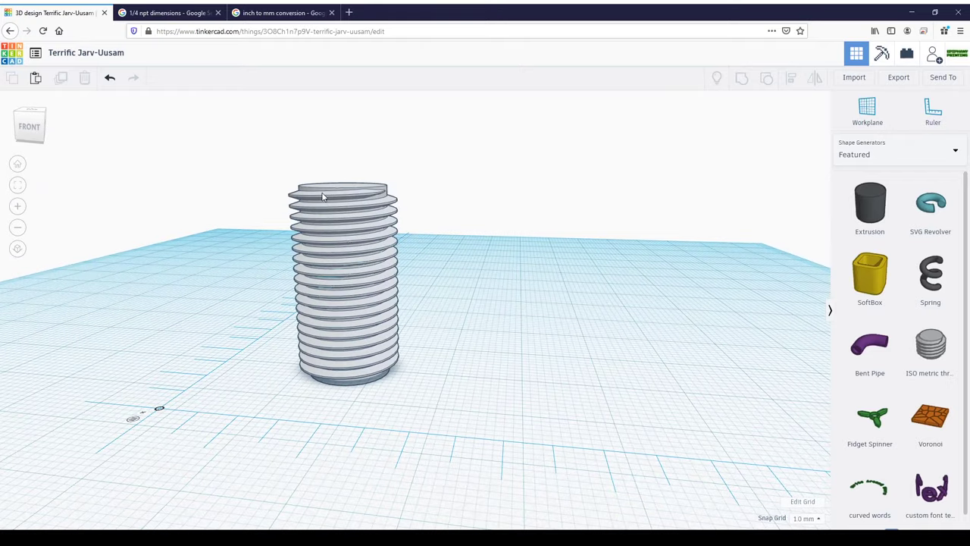
click(866, 152)
click(864, 193)
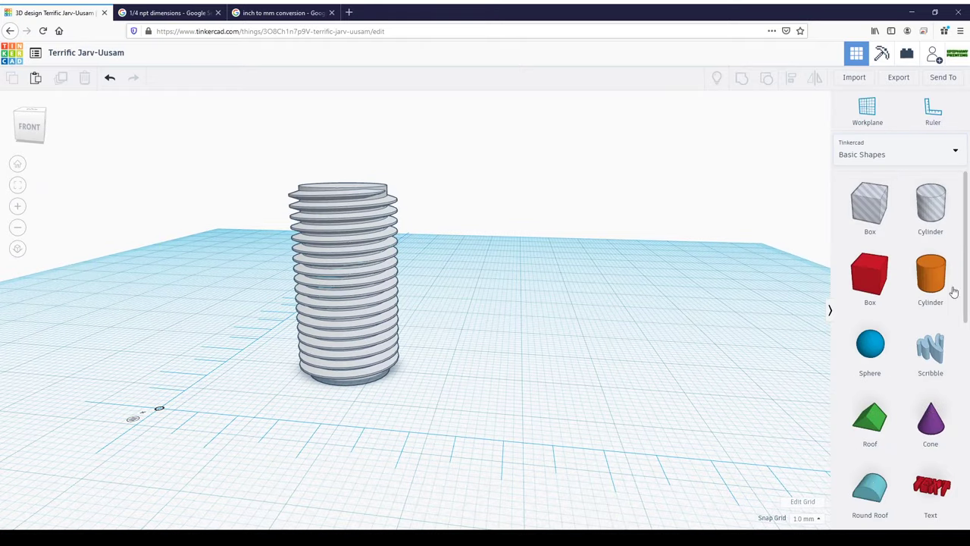
drag(943, 286, 516, 376)
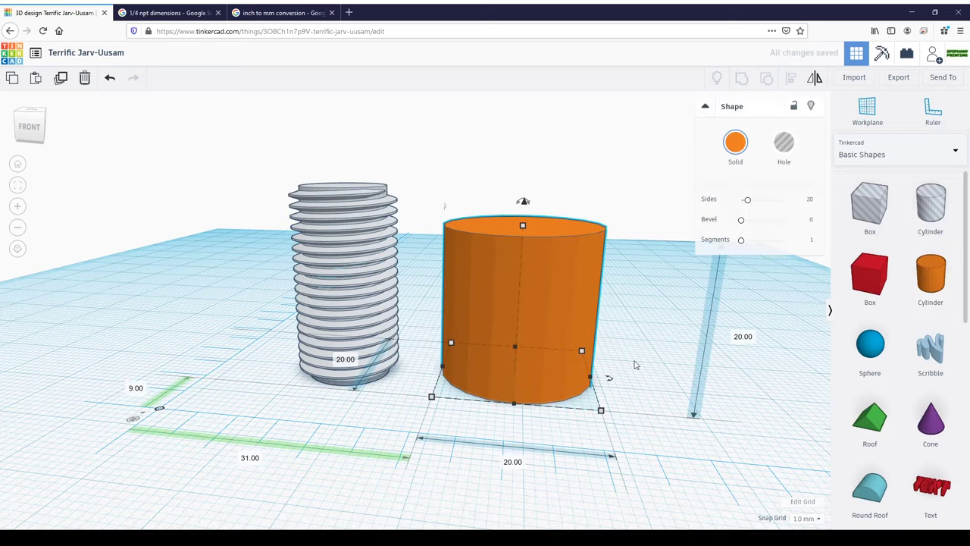
Step: Make the cylinder 22 × 22 mm across and raise its Sides to 64
scroll(579, 477, down, 3)
right_drag(687, 397, 660, 424)
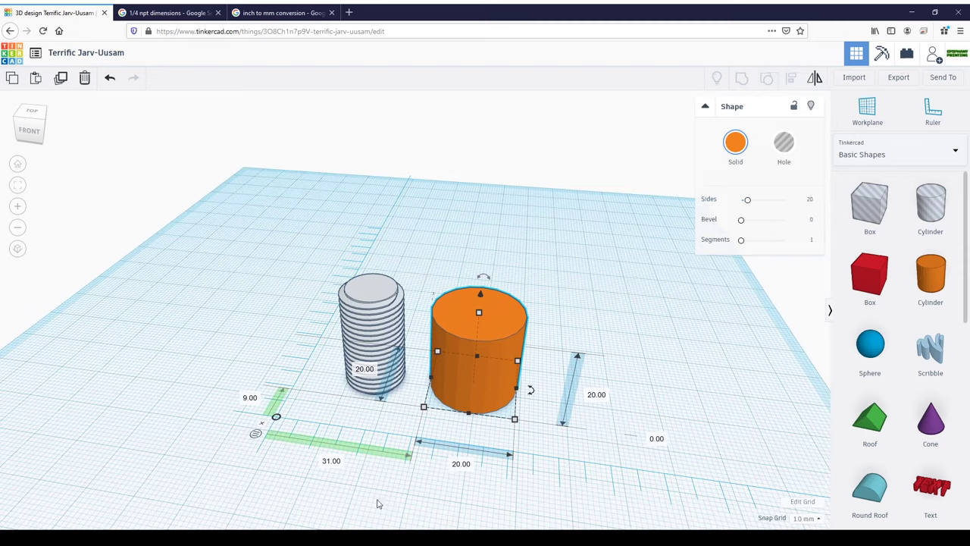
click(457, 464)
text(22)
key(Return)
right_drag(565, 487, 534, 465)
right_drag(508, 420, 459, 392)
click(357, 368)
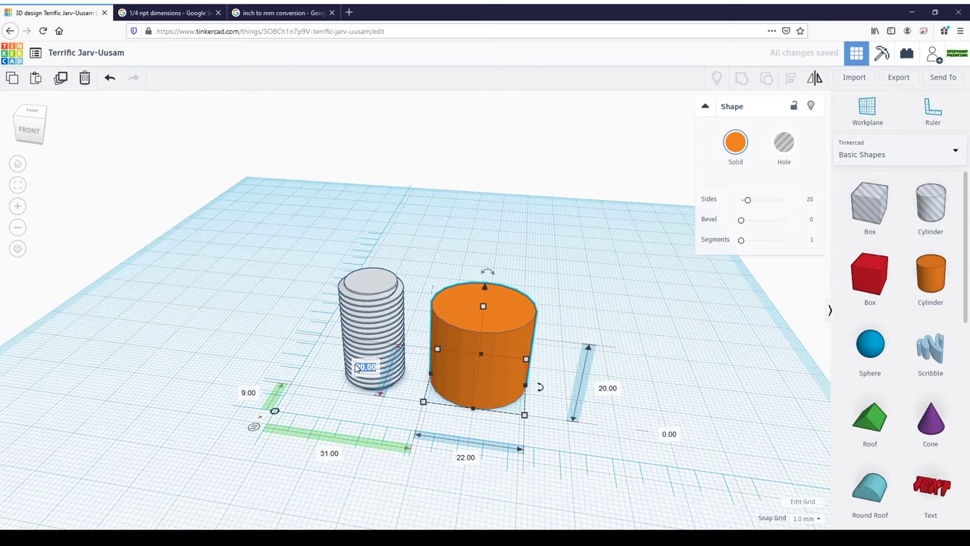
text(22)
key(Return)
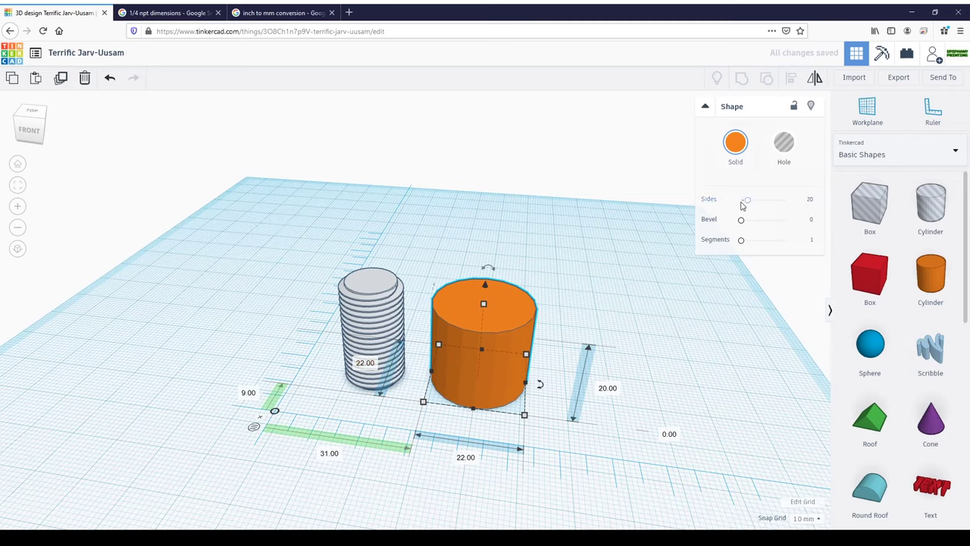
drag(746, 200, 785, 199)
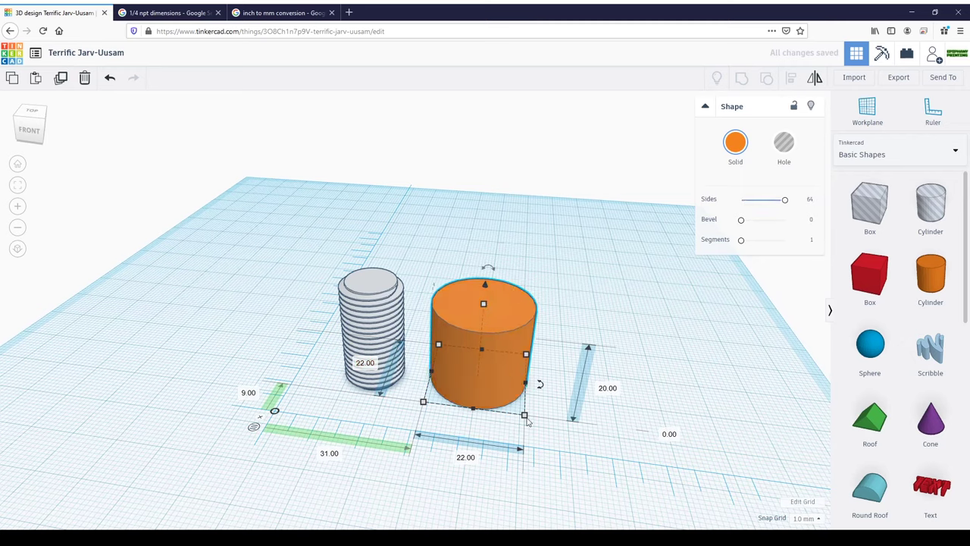
Step: Select both cylinders and align their centres on both horizontal axes
click(447, 501)
drag(253, 243, 564, 405)
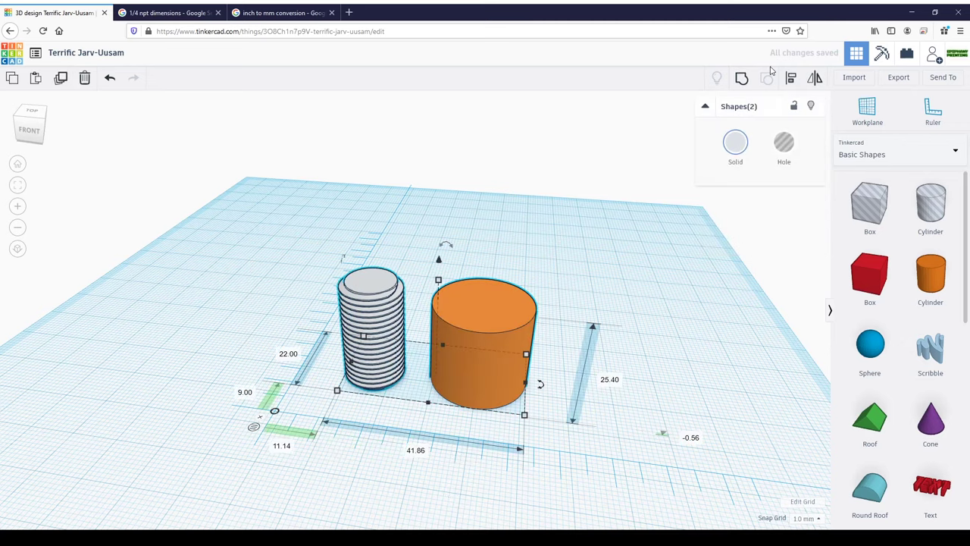
click(791, 77)
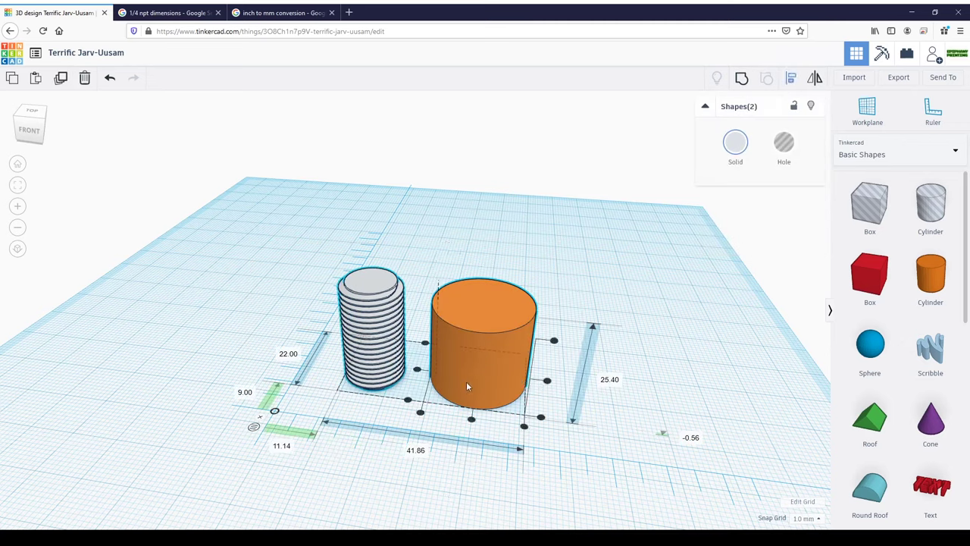
click(471, 418)
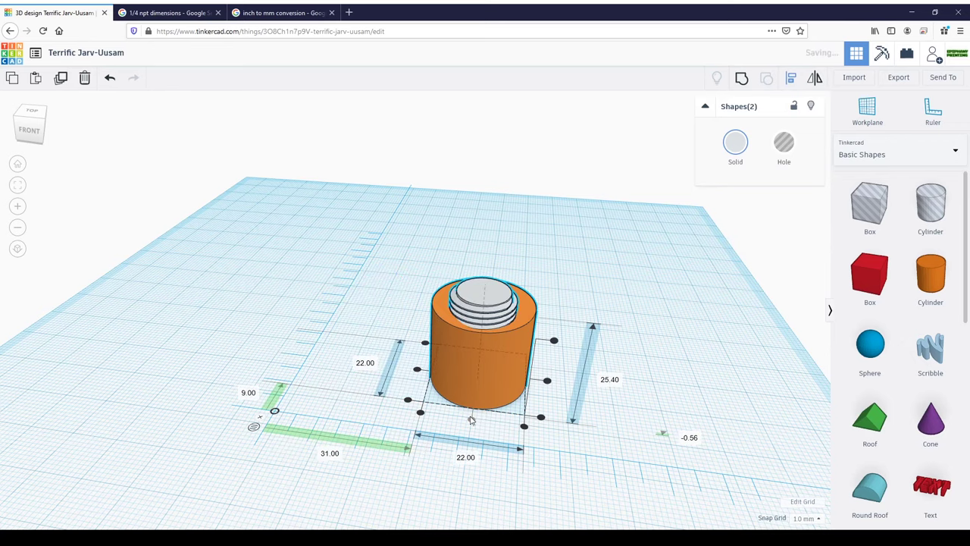
click(417, 370)
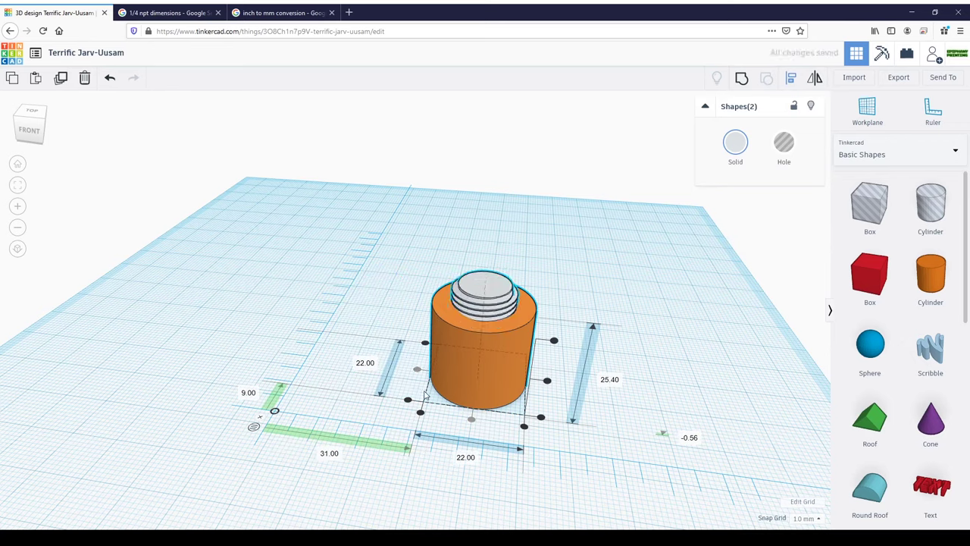
click(296, 311)
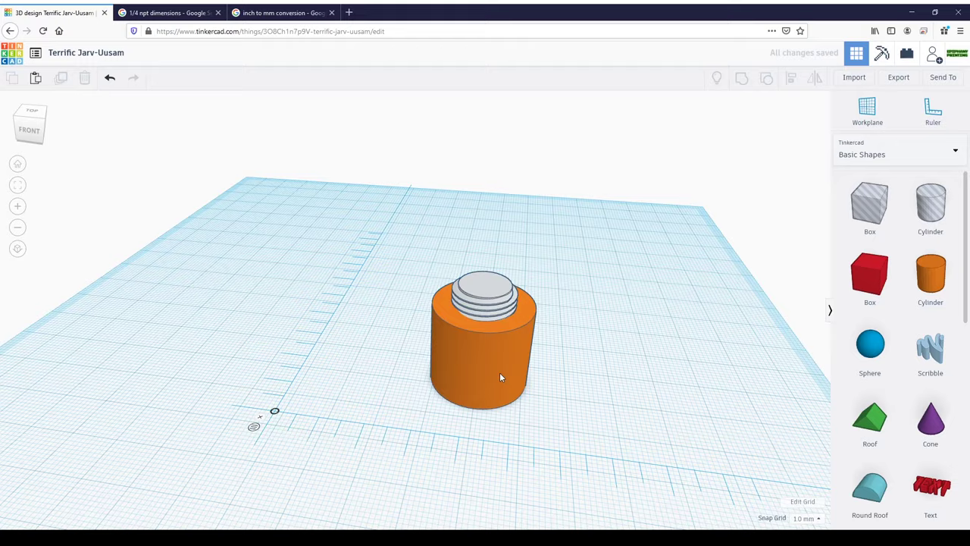
Step: Orbit around to inspect the fit, then select the inner thread to show its settings
right_drag(329, 336, 542, 330)
scroll(591, 268, down, 2)
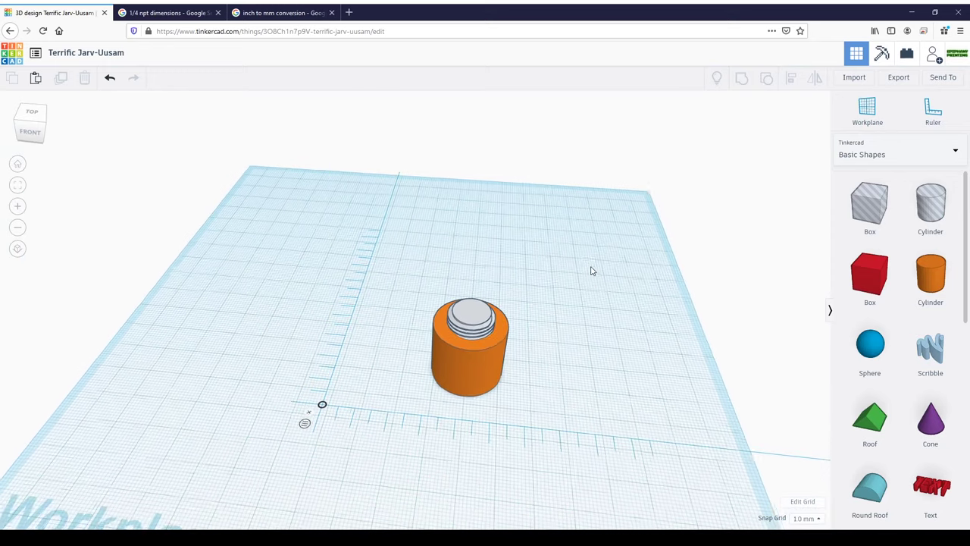
scroll(598, 406, up, 2)
scroll(599, 347, up, 2)
right_drag(599, 347, 596, 378)
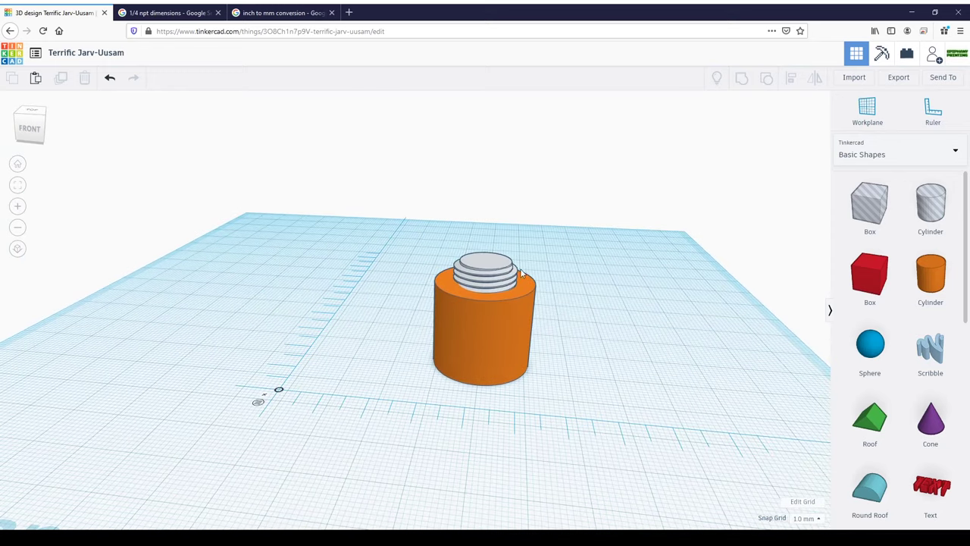
right_drag(523, 271, 532, 364)
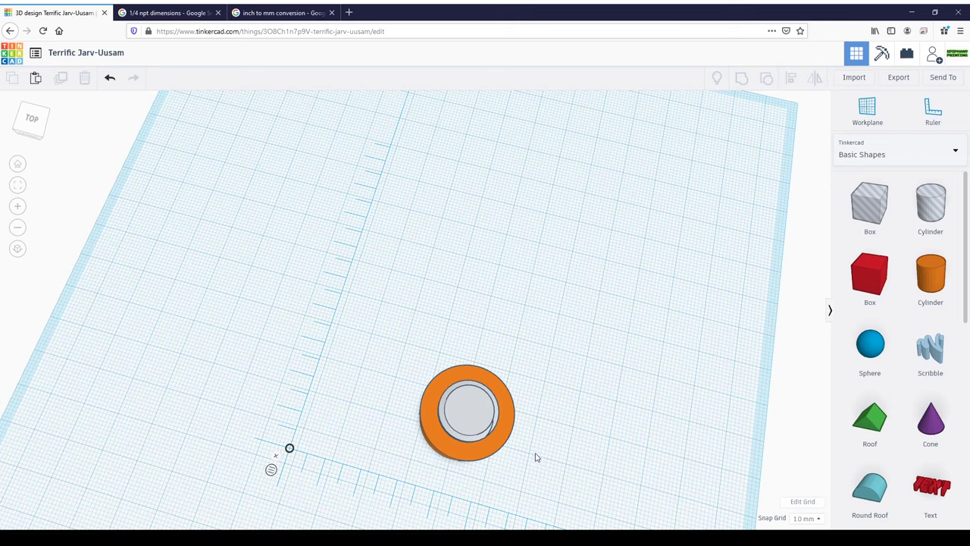
right_drag(535, 457, 534, 373)
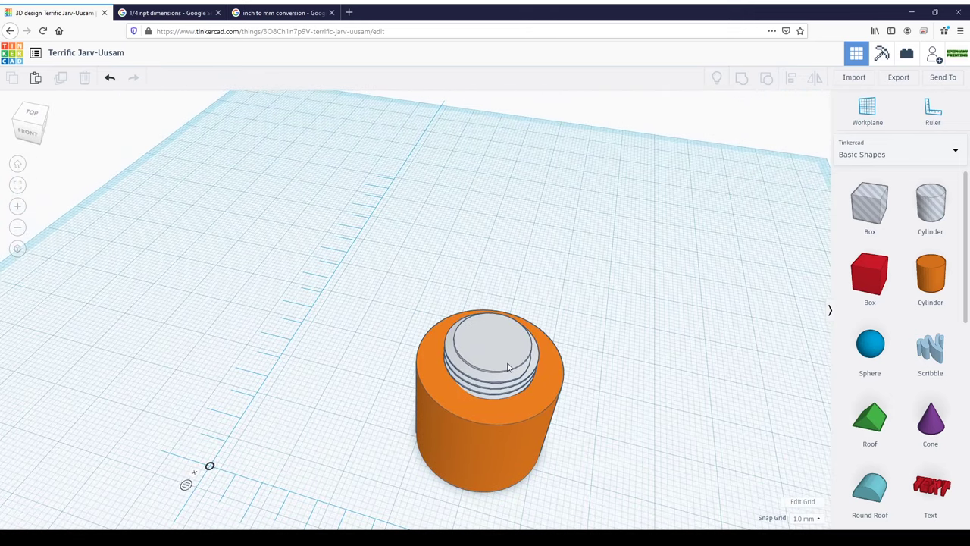
click(506, 354)
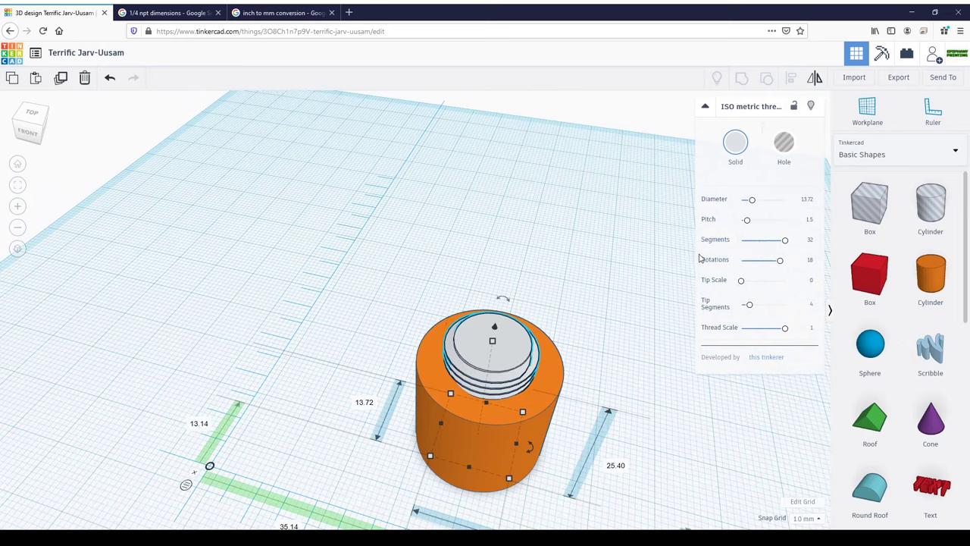
Step: Nudge a copy of the thread two steps left beside the cylinder, then reselect the original
key(Left)
key(Left)
key(Left)
key(Left)
key(Left)
key(Left)
key(Left)
key(Left)
key(Left)
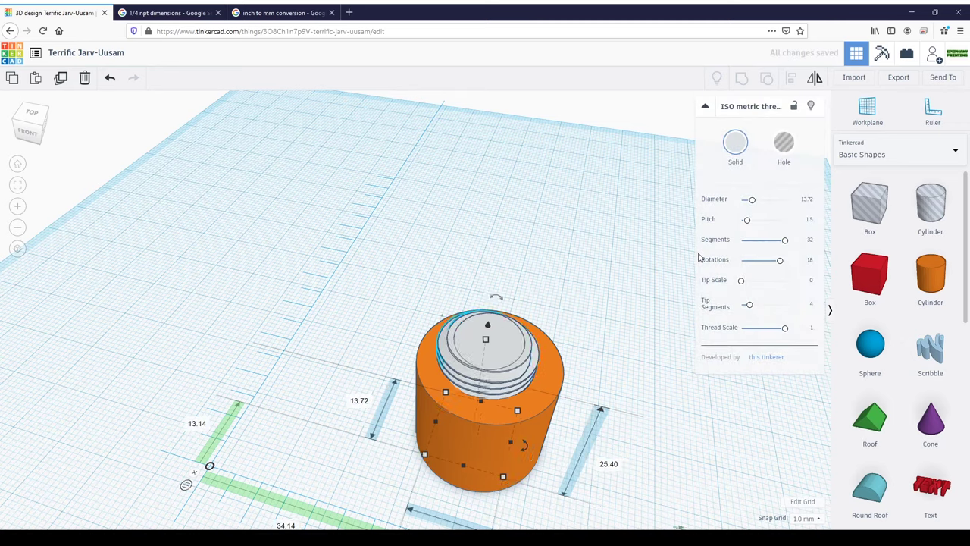
key(Left)
key(Left)
key(Left)
key(Left)
key(Left)
key(Left)
key(Left)
key(Left)
key(Left)
key(Left)
key(Left)
key(Left)
key(Left)
key(Left)
key(Left)
key(Left)
key(Left)
key(Left)
key(Left)
key(Left)
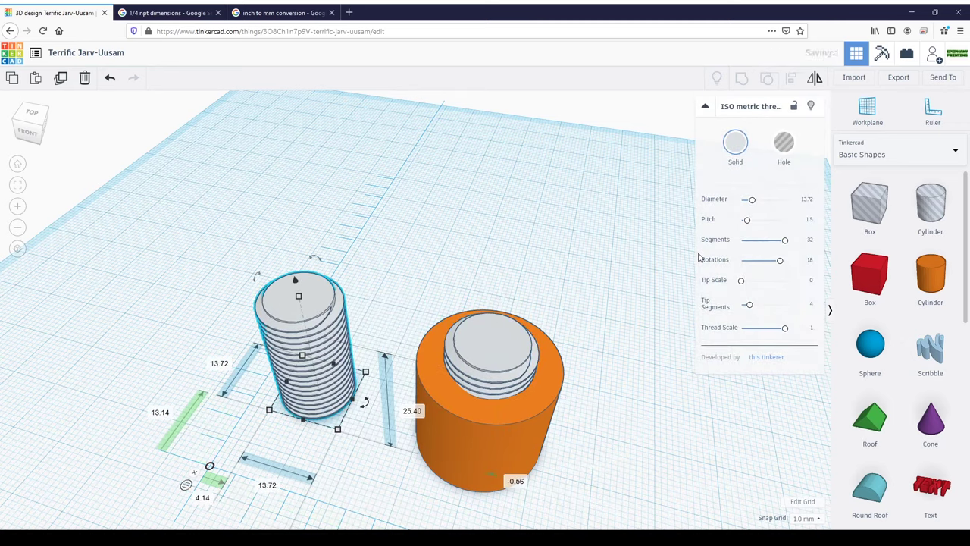
click(527, 354)
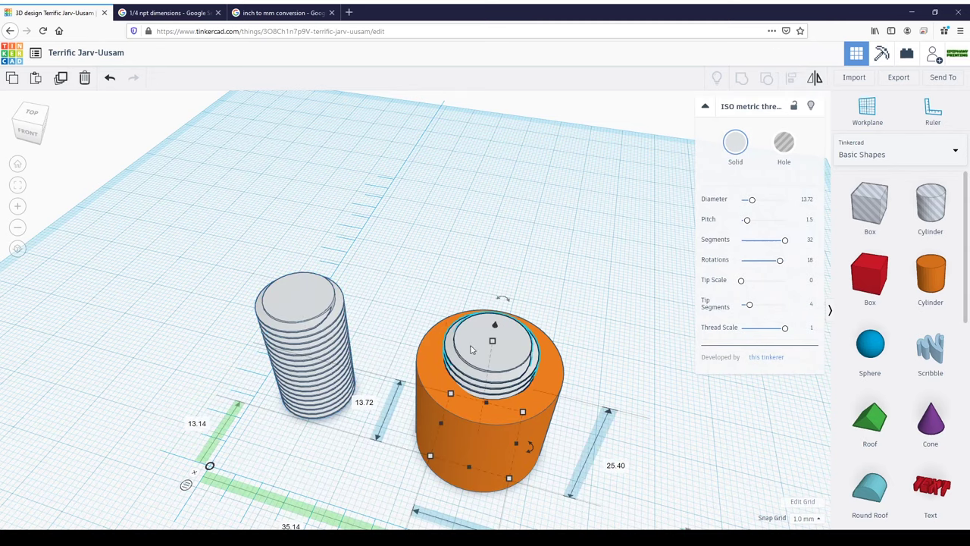
Step: Set the inner thread's diameter to 15.5 mm in the ISO metric thread inspector
click(807, 200)
text(15.5)
key(Return)
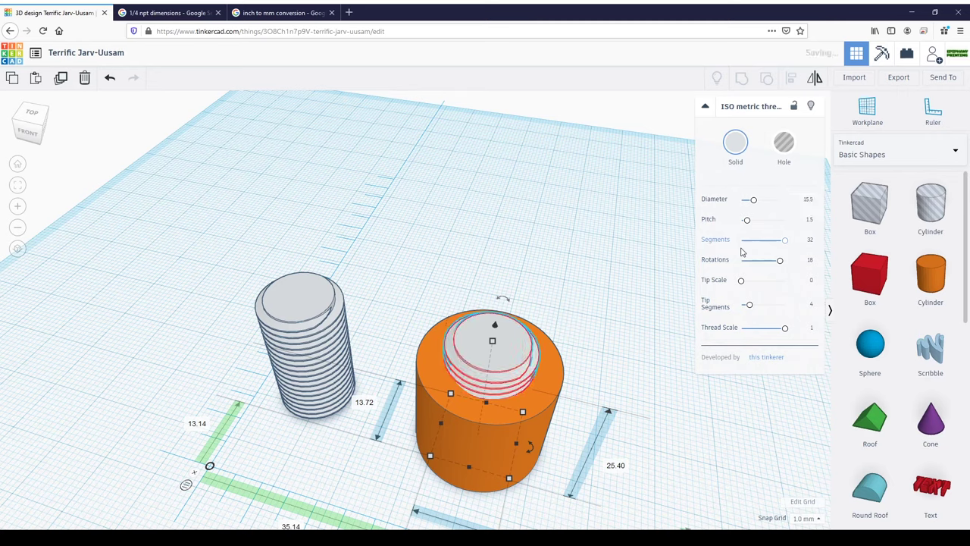
click(620, 425)
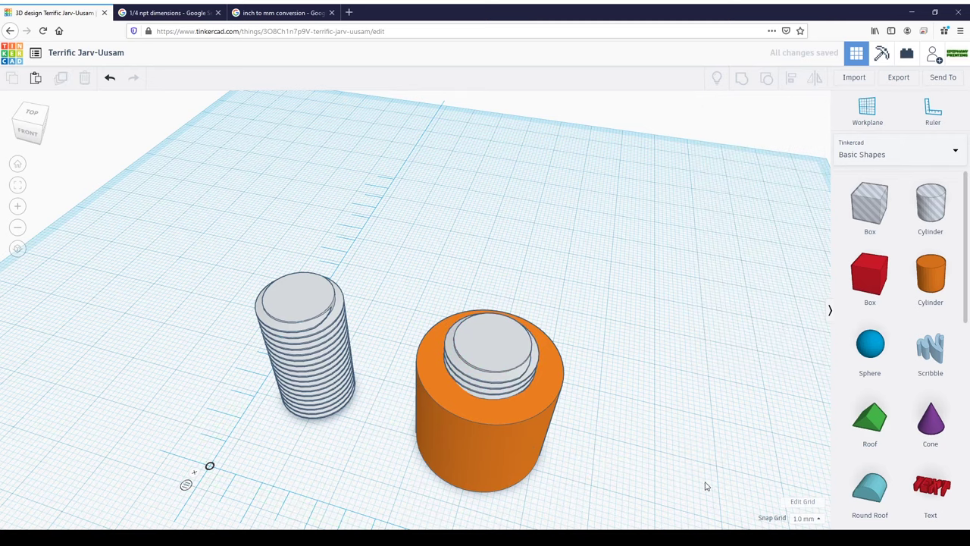
Step: Centre-align the 15.5 mm thread within the orange cylinder, then select the thread
drag(648, 516, 509, 346)
key(l)
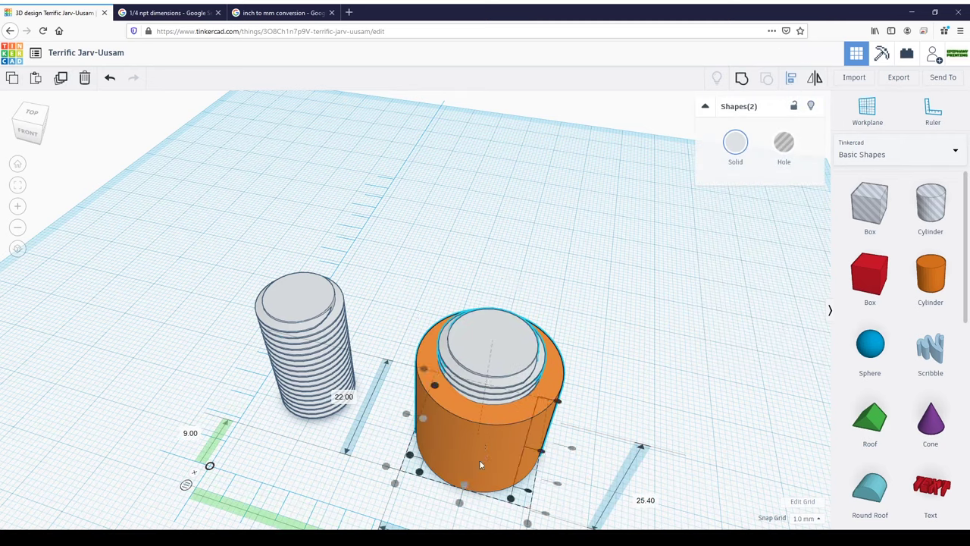
click(782, 265)
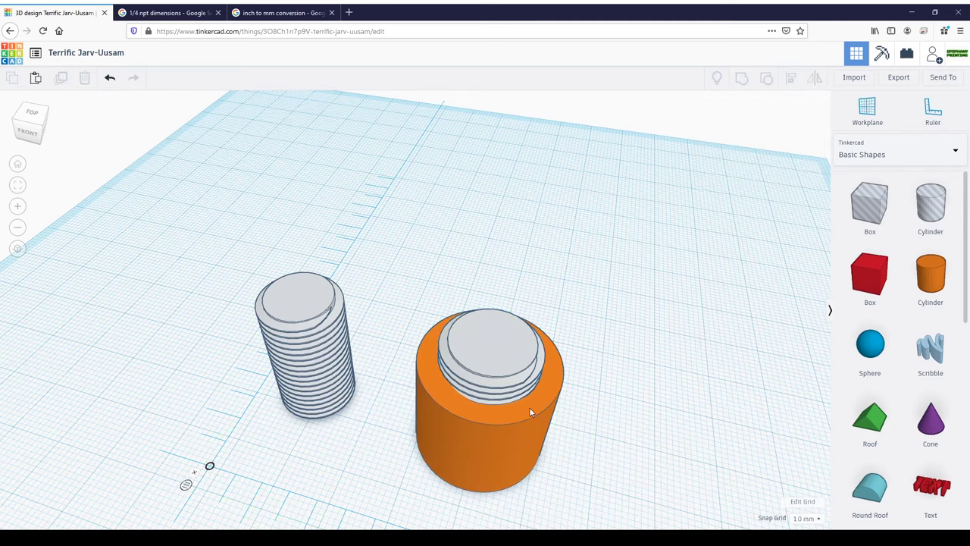
click(531, 354)
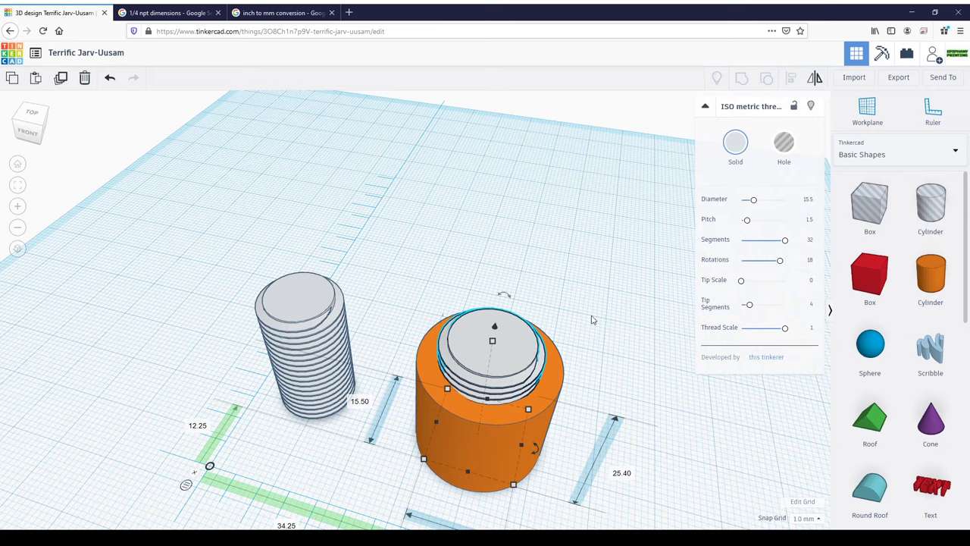
scroll(664, 372, down, 3)
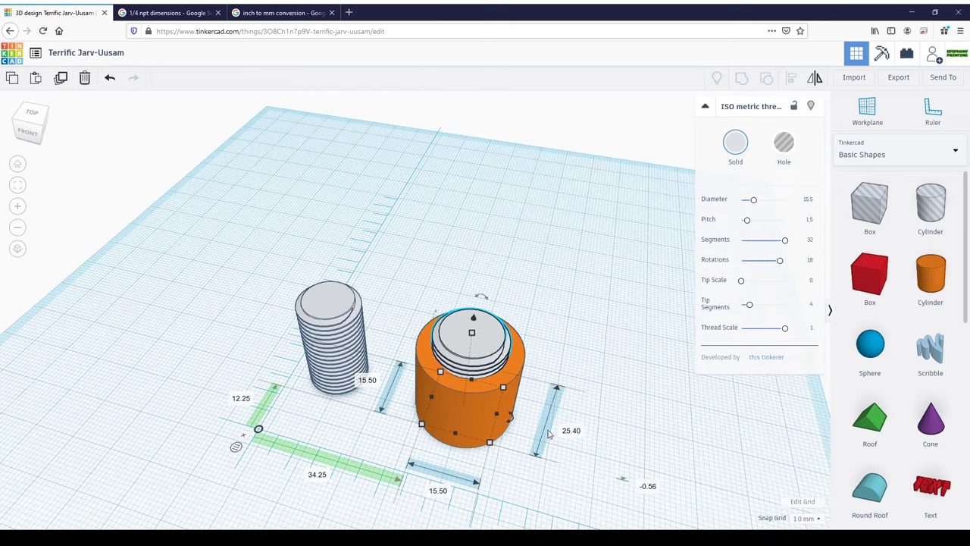
Step: Make the 15.5 mm thread a hole and group it with the orange cylinder into a threaded bore
click(788, 148)
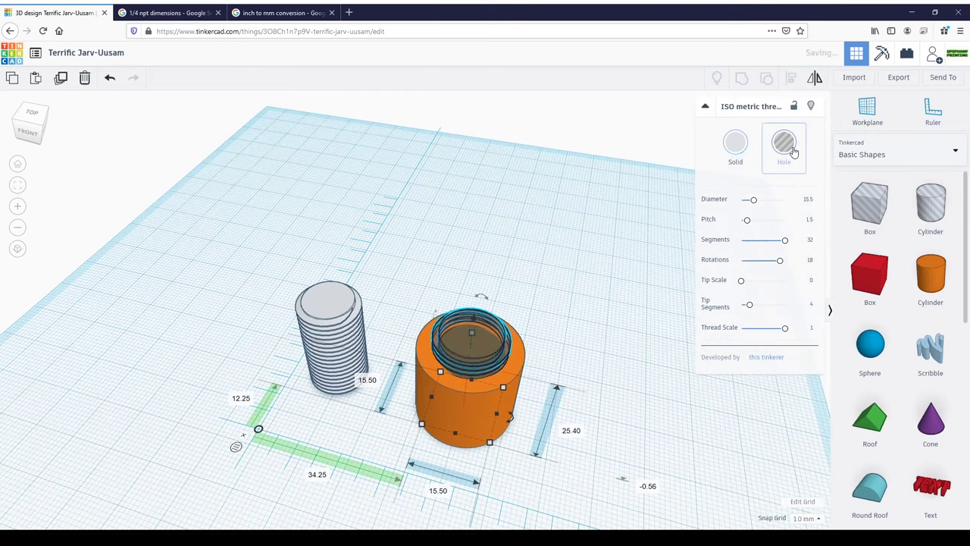
drag(599, 491, 451, 300)
key(ctrl+g)
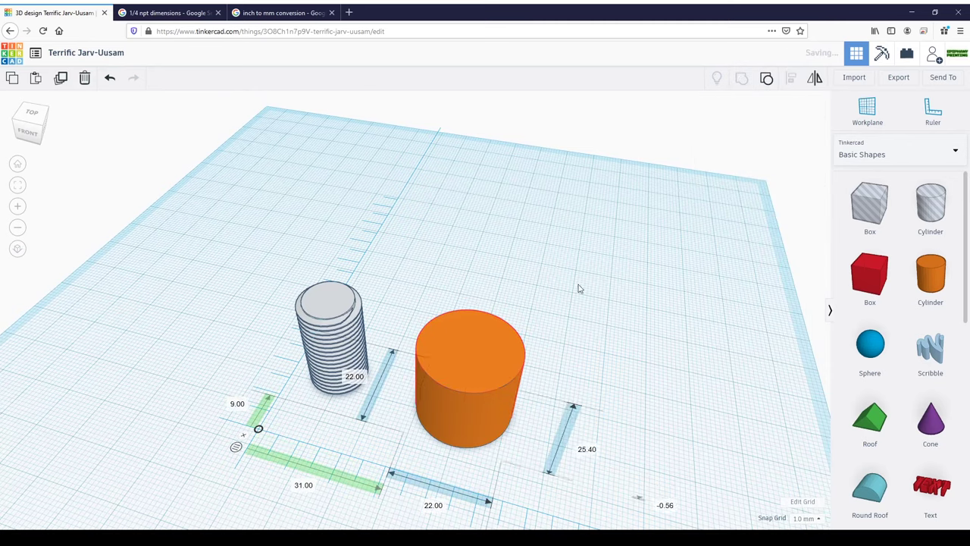
click(586, 347)
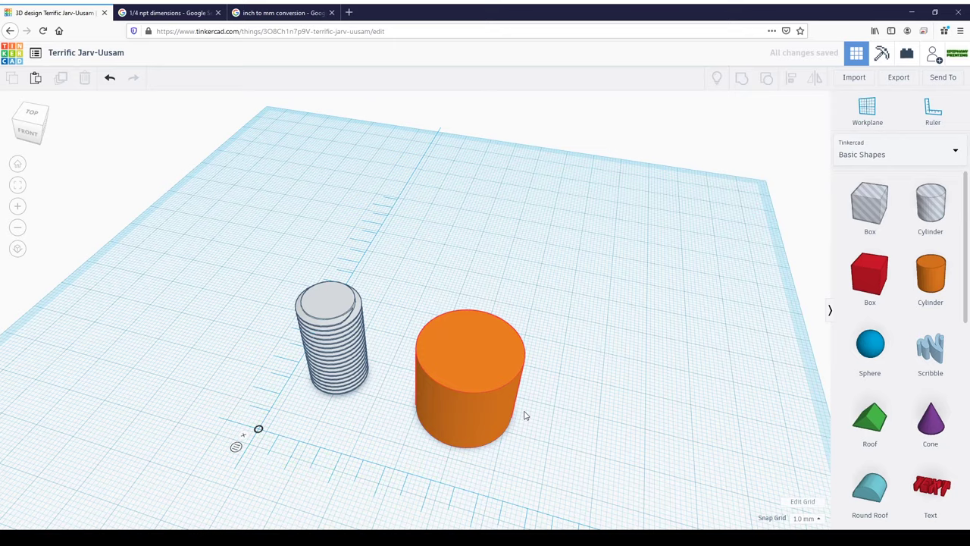
right_drag(529, 368, 520, 409)
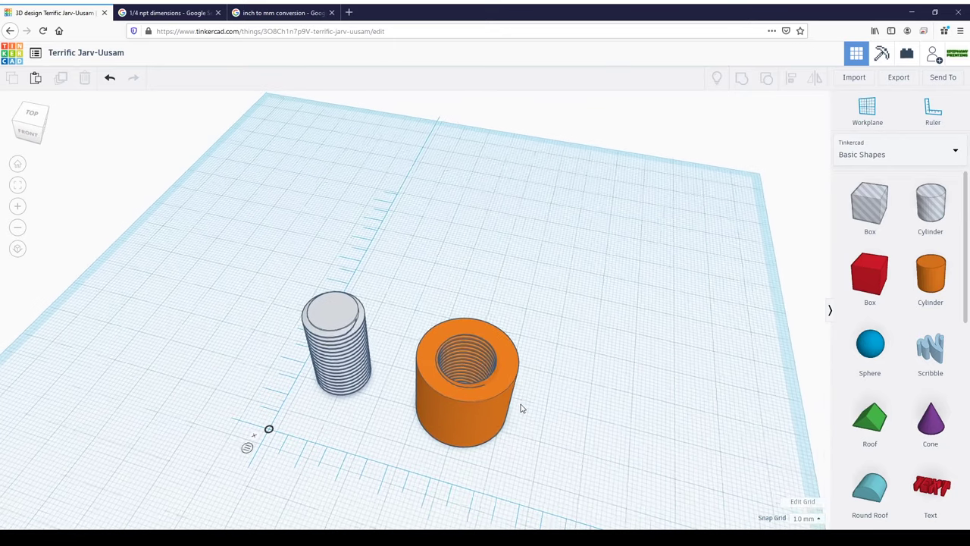
scroll(521, 409, down, 3)
scroll(385, 320, up, 3)
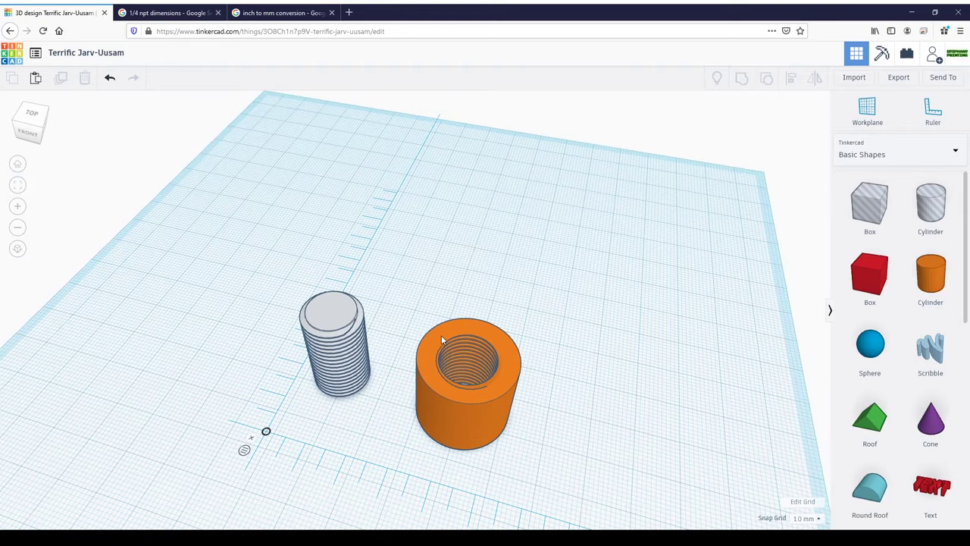
right_drag(338, 337, 324, 287)
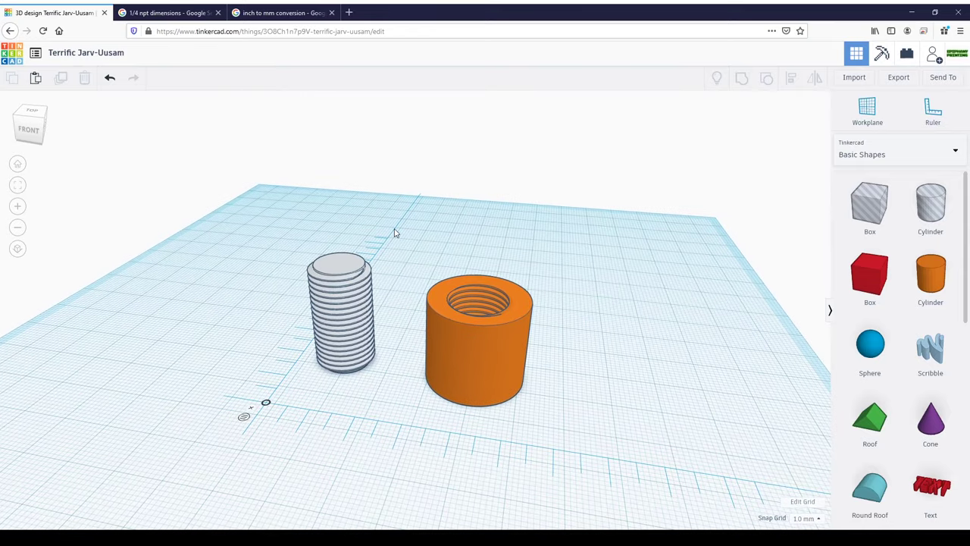
right_drag(349, 329, 563, 411)
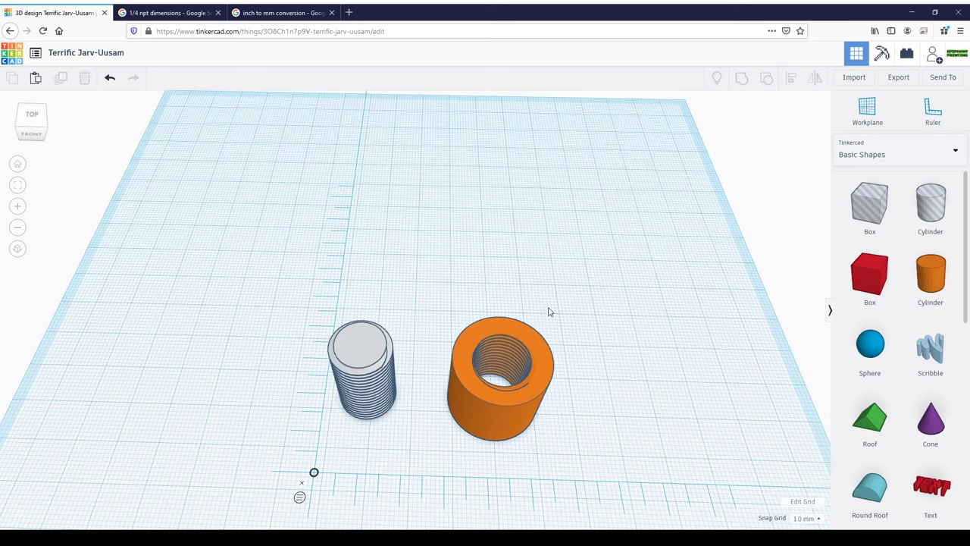
right_drag(511, 327, 396, 277)
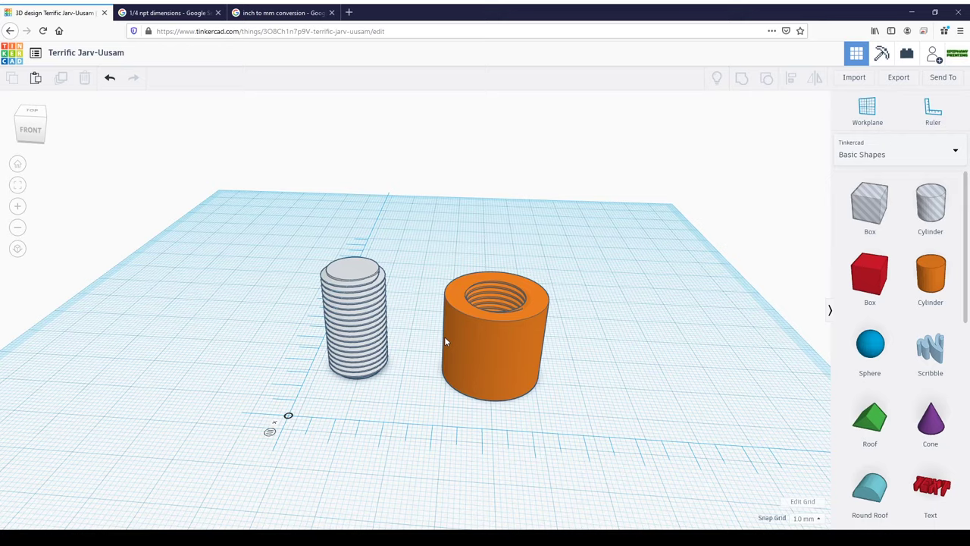
right_drag(444, 337, 224, 375)
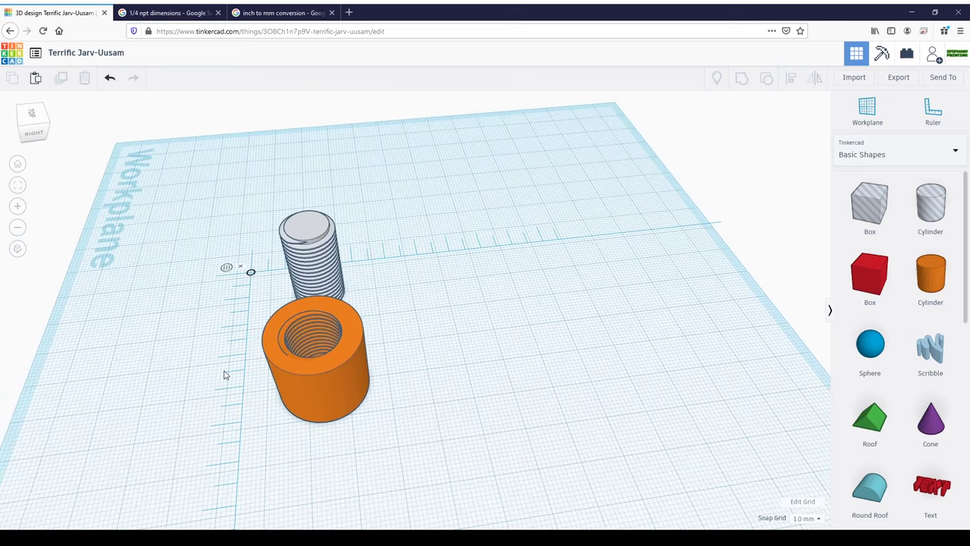